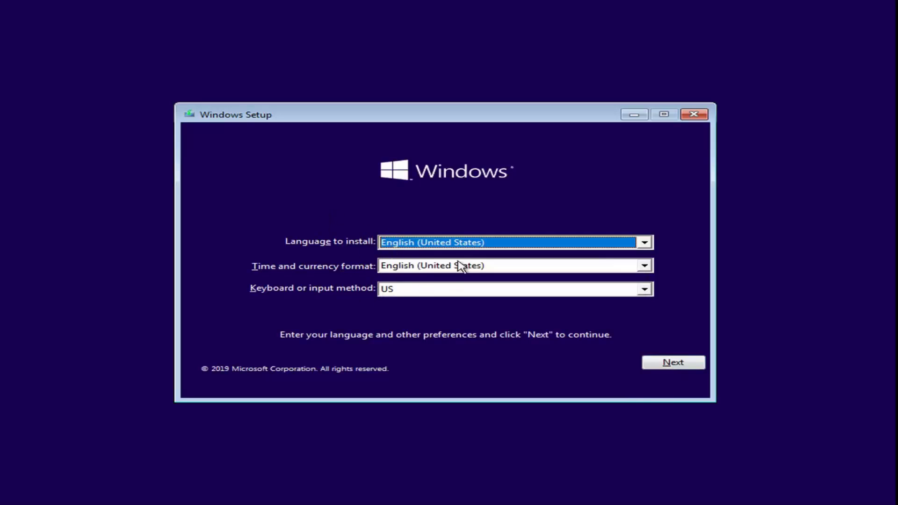
Step: Accept language settings, choose 'Repair your computer' and go into Troubleshoot
click(675, 363)
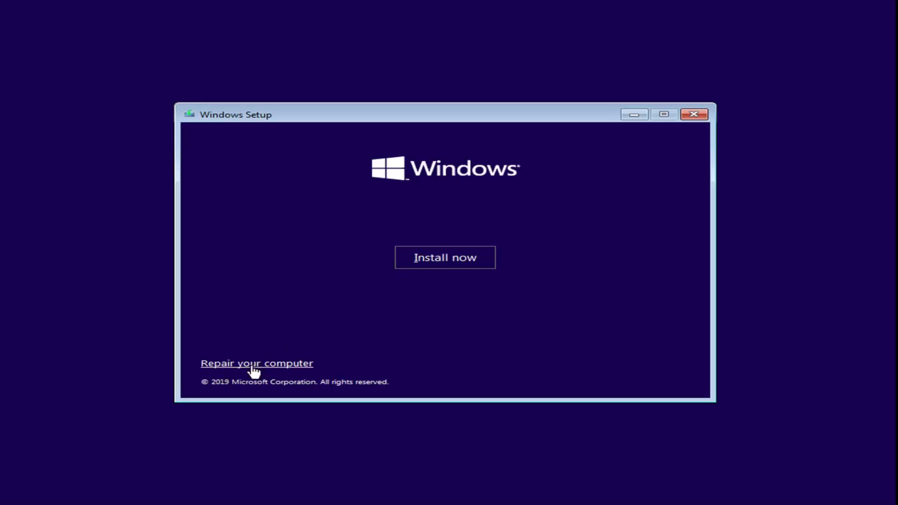
click(225, 365)
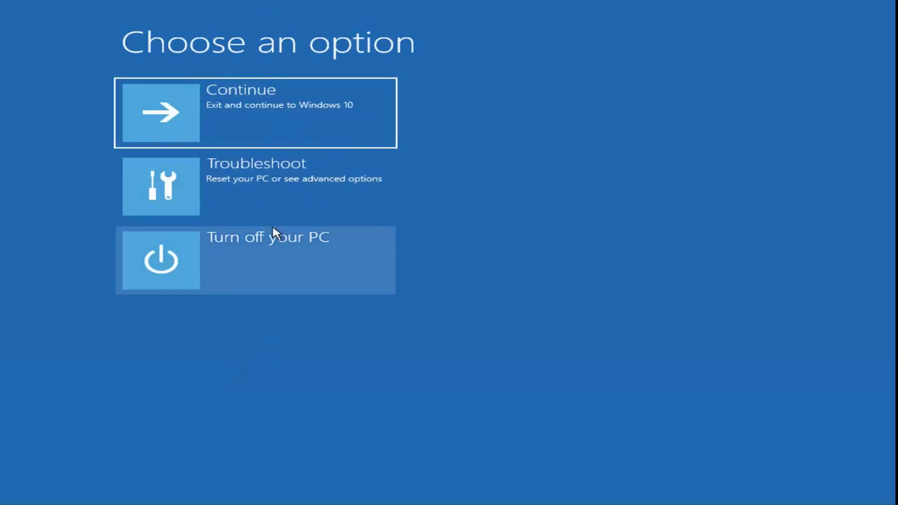
click(203, 186)
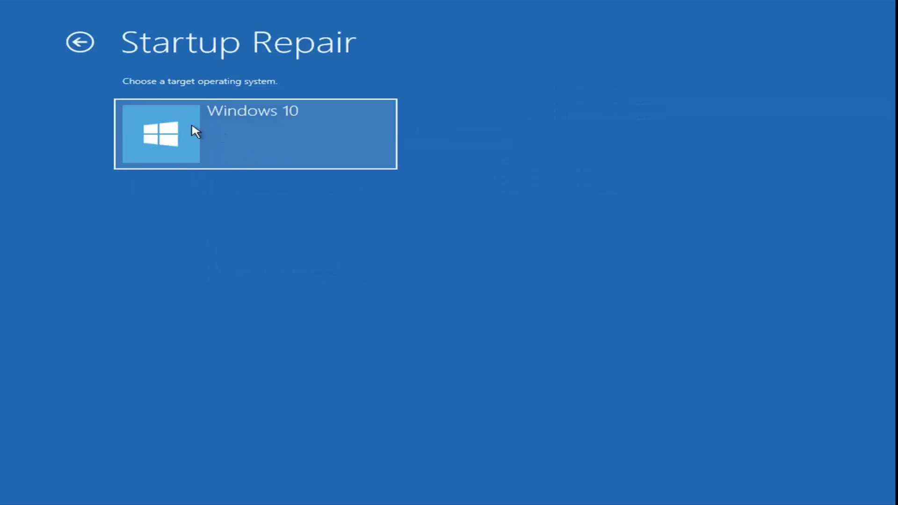
Step: Run Startup Repair on the Windows 10 installation
click(199, 146)
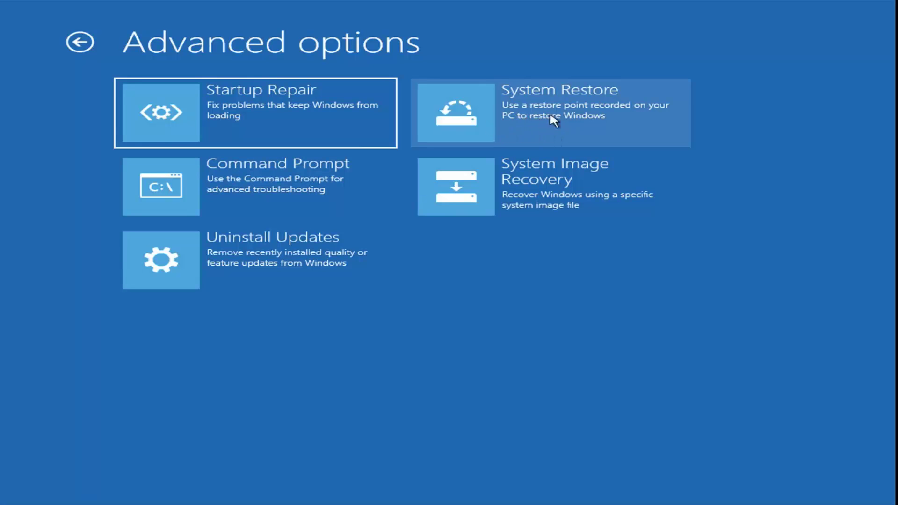
Step: Start System Restore for Windows 10 and continue to its restore point list
click(509, 109)
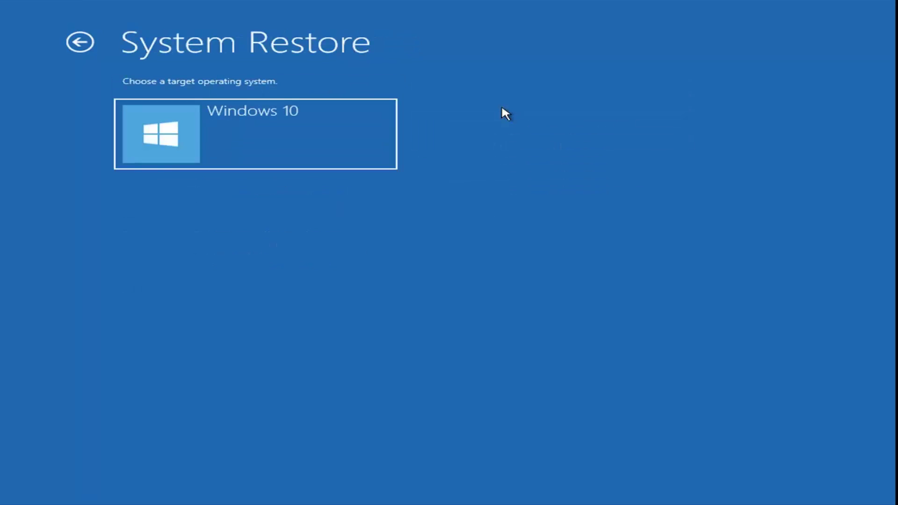
click(204, 143)
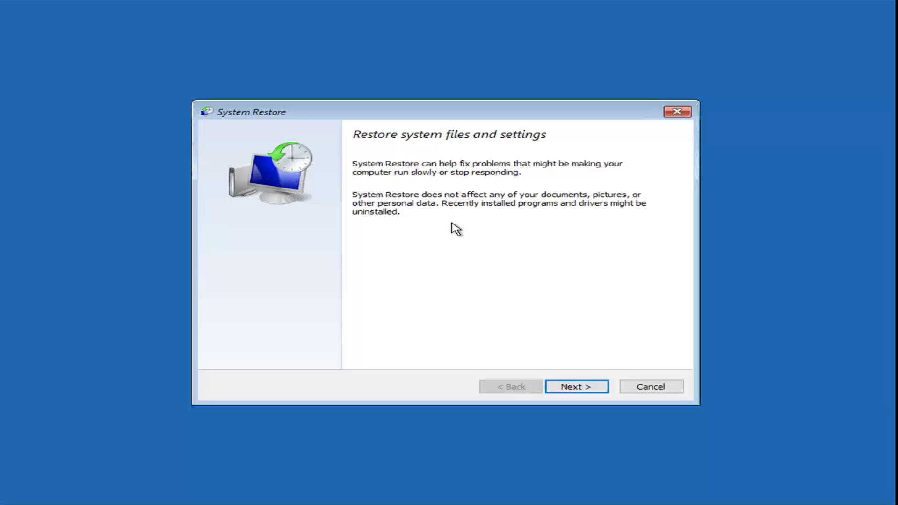
click(573, 387)
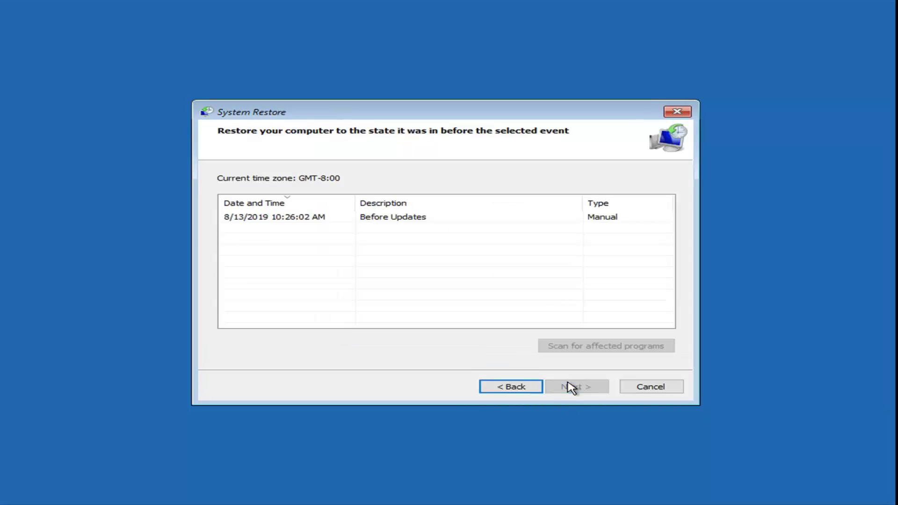
Step: Select the Before Updates restore point, reach confirmation, then cancel the restore
click(264, 221)
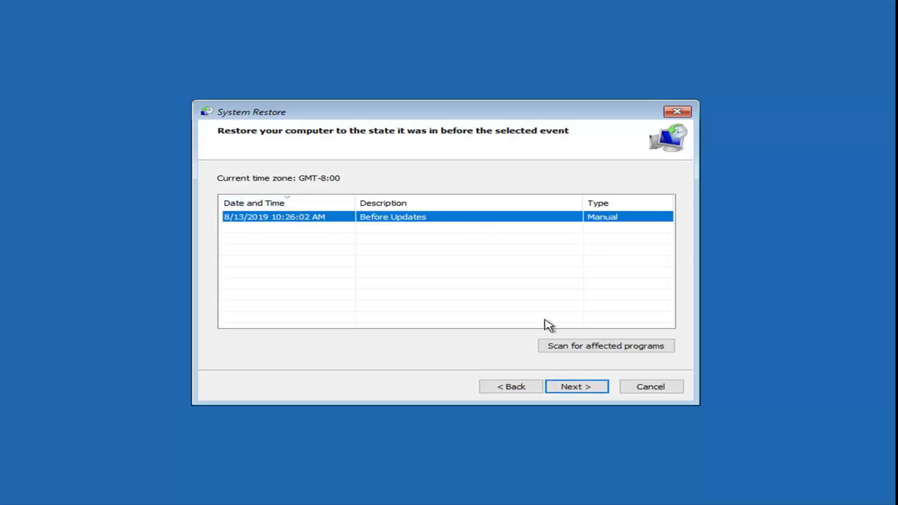
click(565, 390)
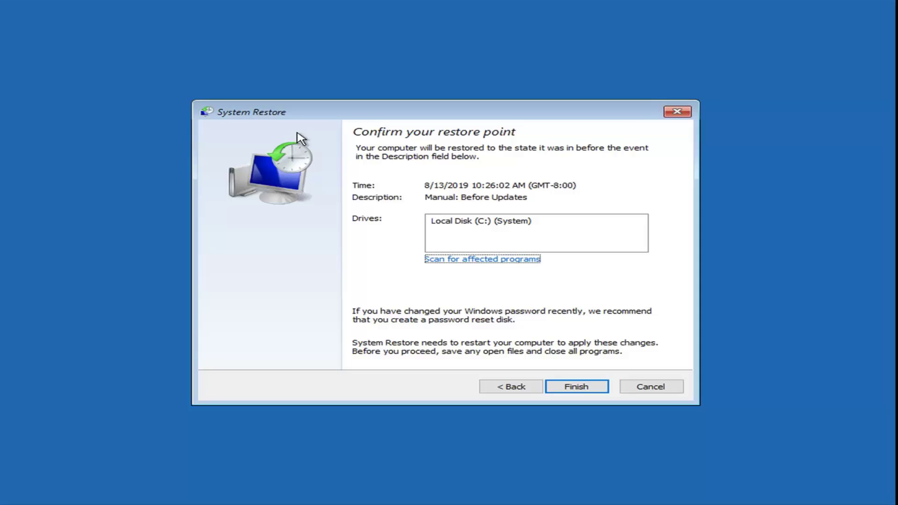
click(651, 387)
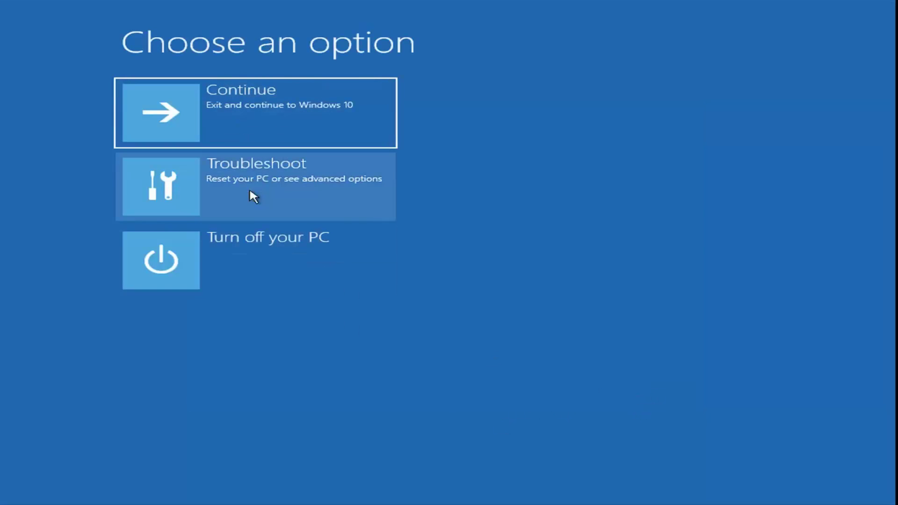
Step: Look over Uninstall Updates under Troubleshoot, then go back to Advanced options
click(237, 197)
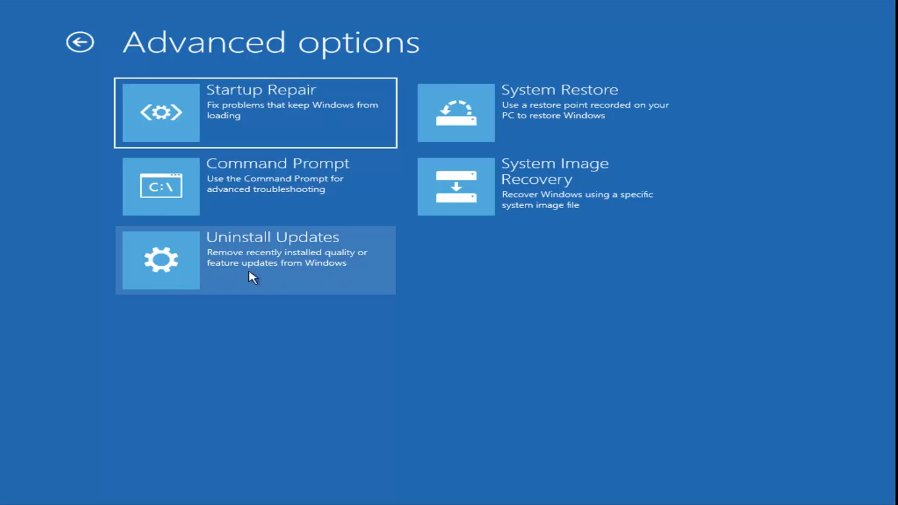
click(207, 268)
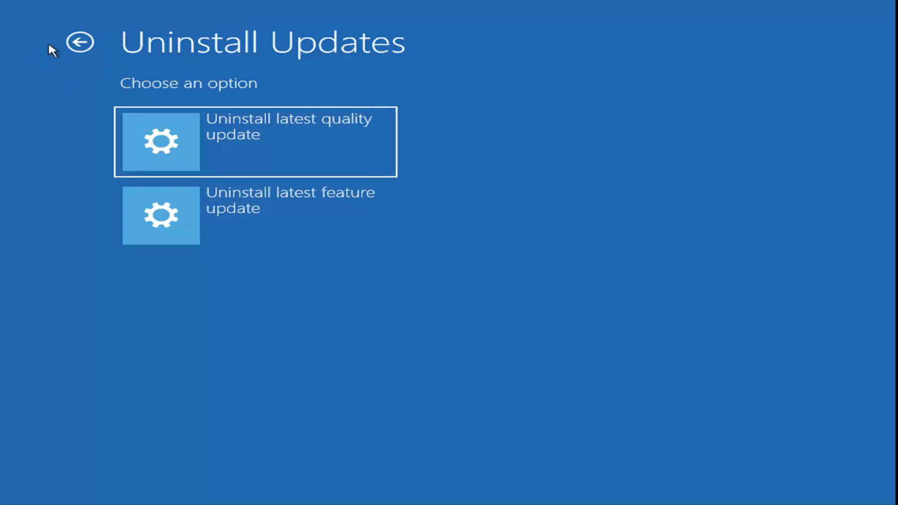
click(80, 42)
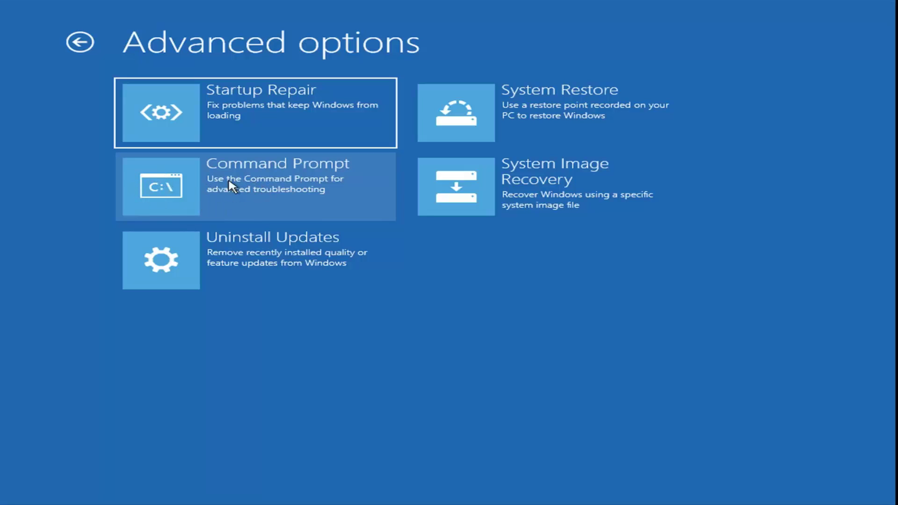
Step: Launch Command Prompt and run chkdsk /f /r C:, which finds no problems
click(256, 187)
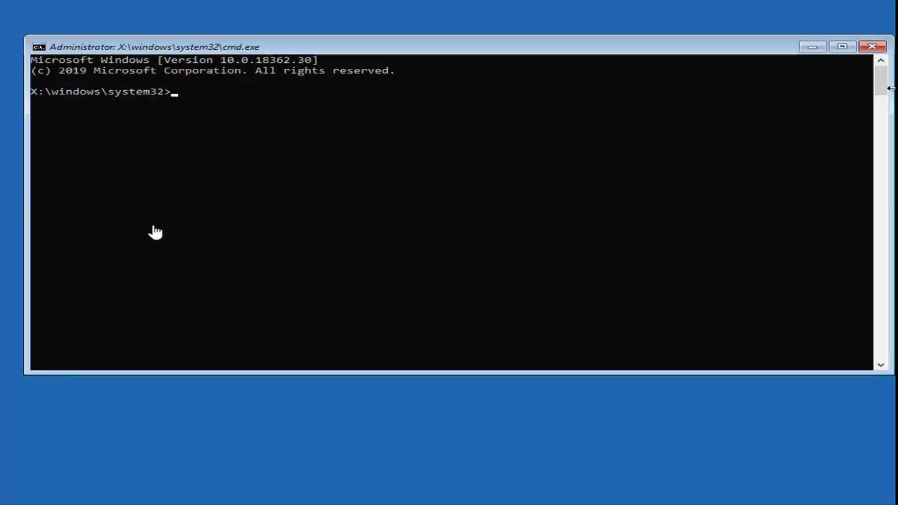
text(chk)
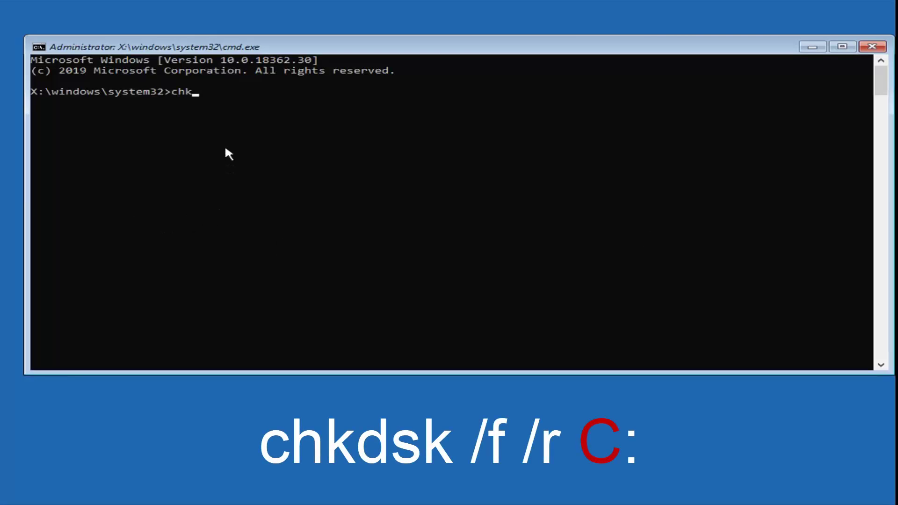
text(dsk)
text( /f)
text( /)
text(r)
text(C)
text(:)
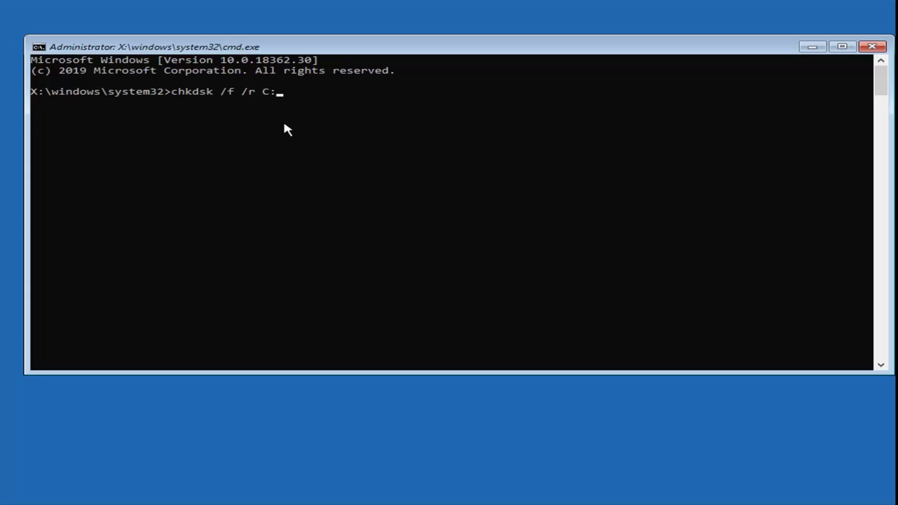
key(Return)
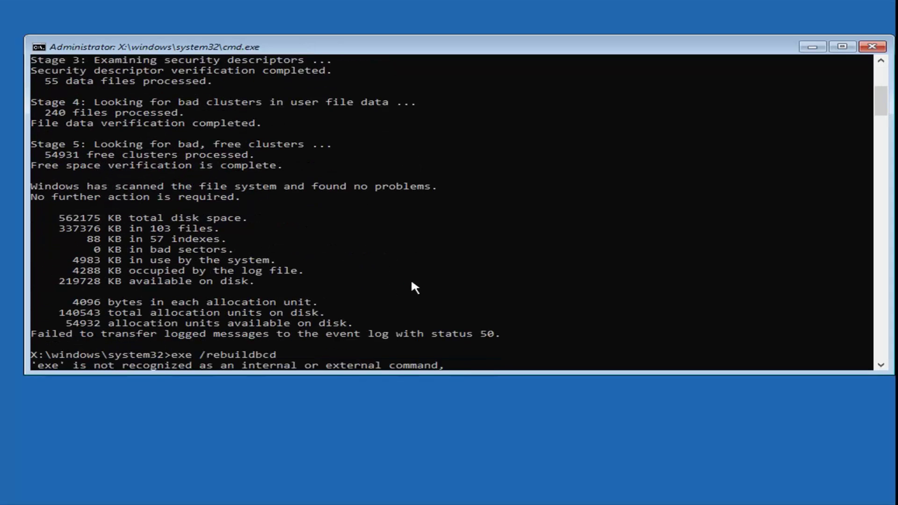
Step: Close the finished console and start a fresh Command Prompt via Troubleshoot > Advanced options
click(873, 47)
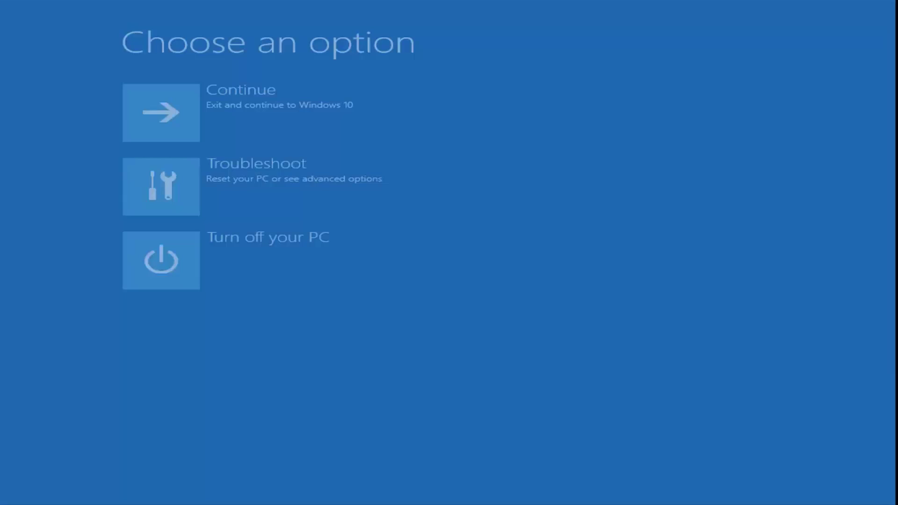
click(224, 187)
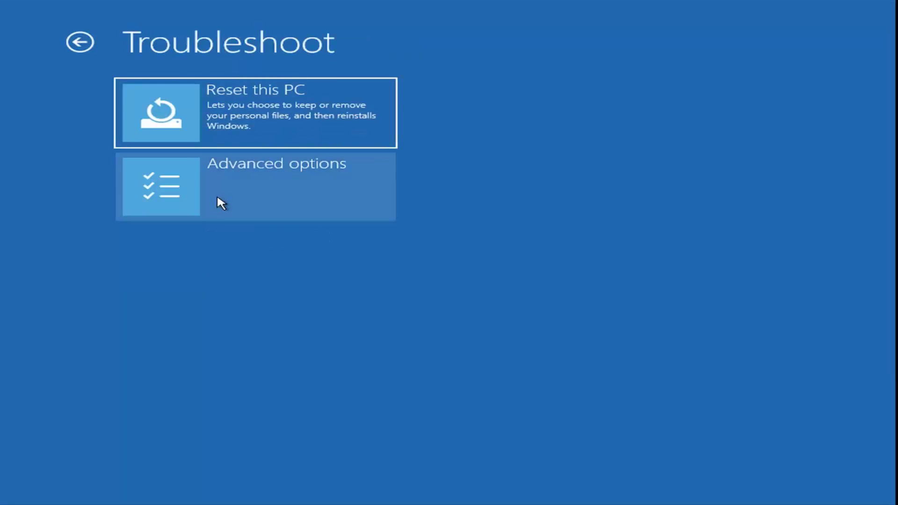
click(198, 193)
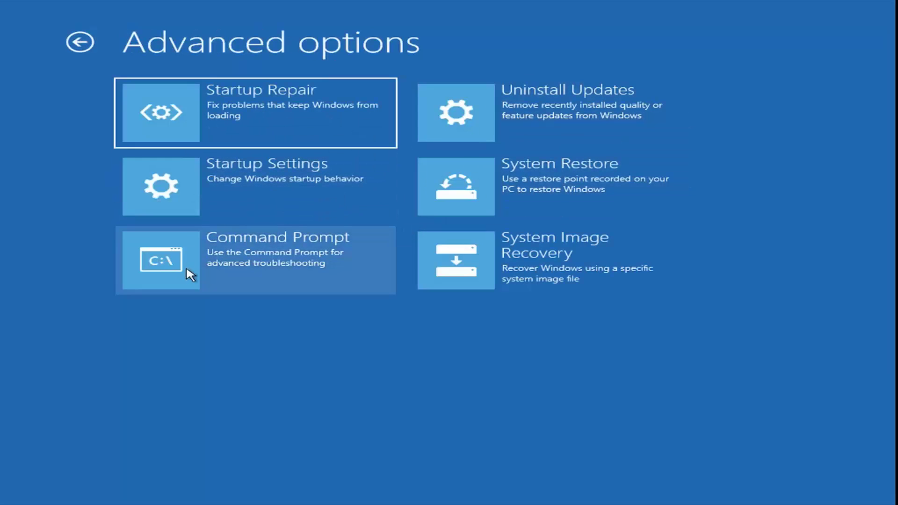
click(257, 259)
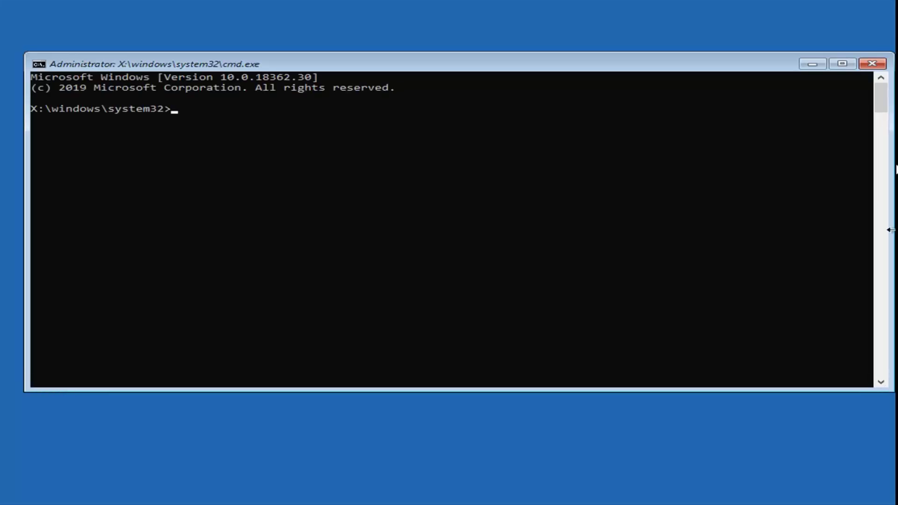
Step: Run sfc /scannow in the console, which fails to perform the operation
click(202, 119)
text(sfc)
text( /)
text(scanno)
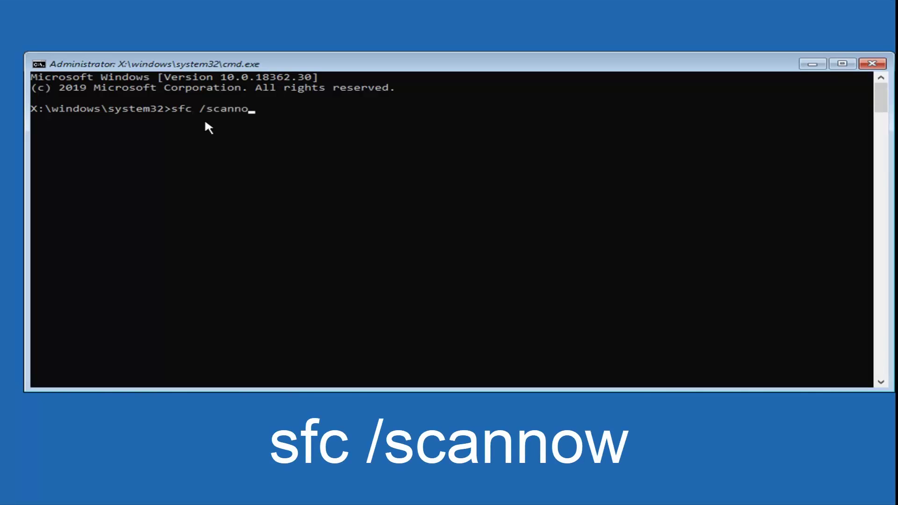
text(w)
key(Return)
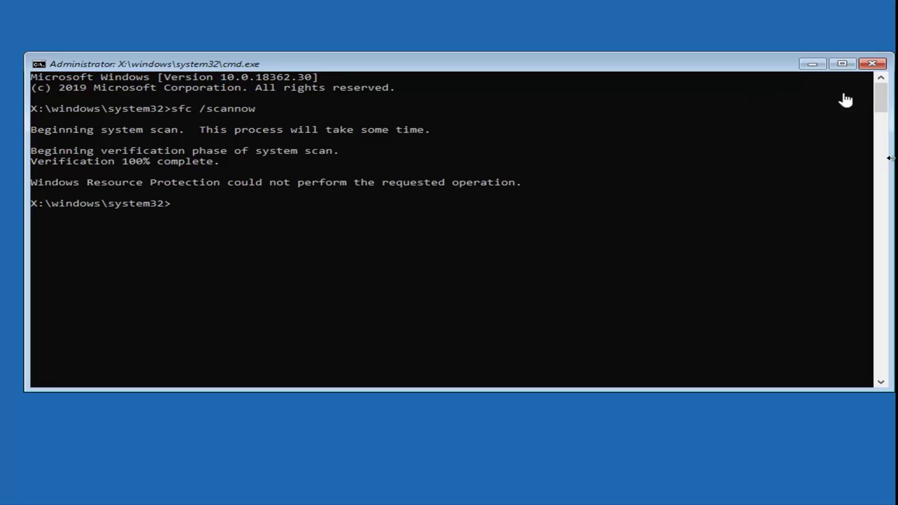
Step: Close the cmd.exe window to return to Choose an option
click(872, 64)
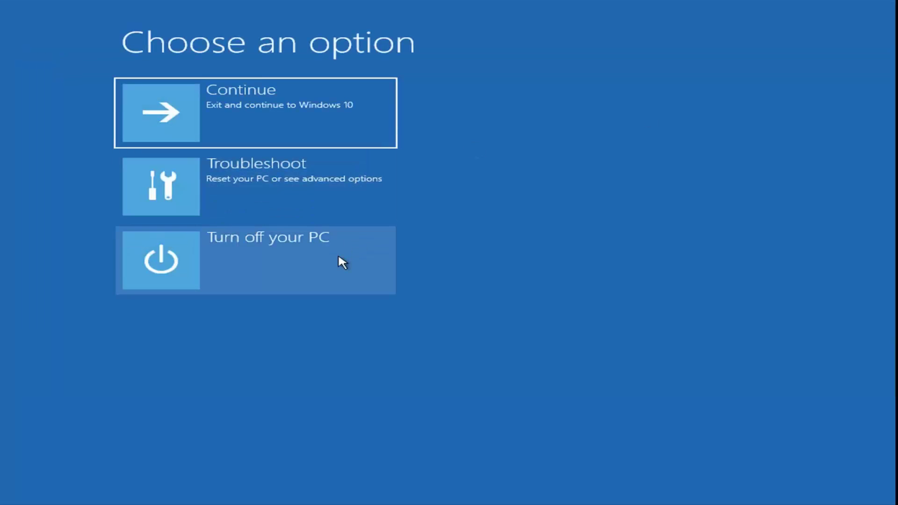